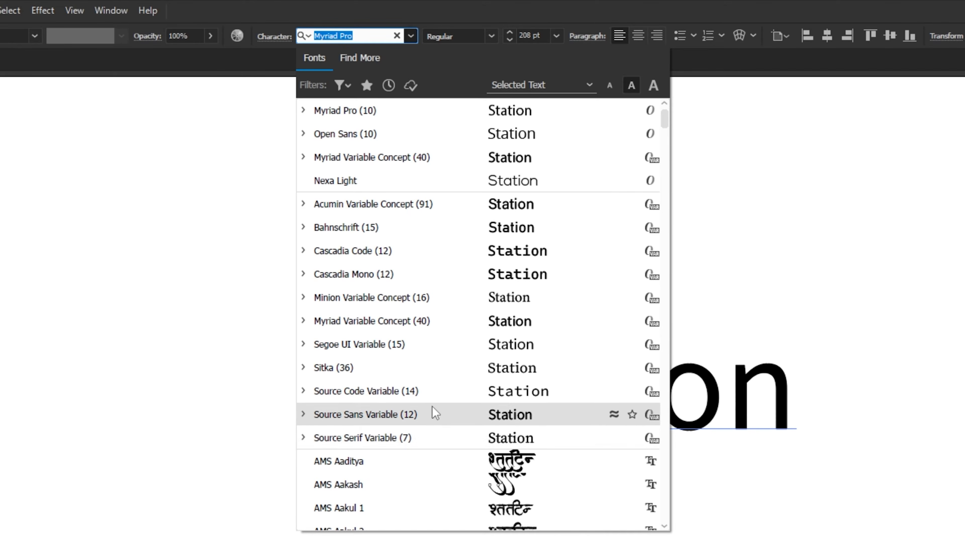
Change the font of the "Station" text to Emotional Rescue Personal Use Regular and reposition the text on the artboard.
click(372, 34)
drag(371, 33, 308, 35)
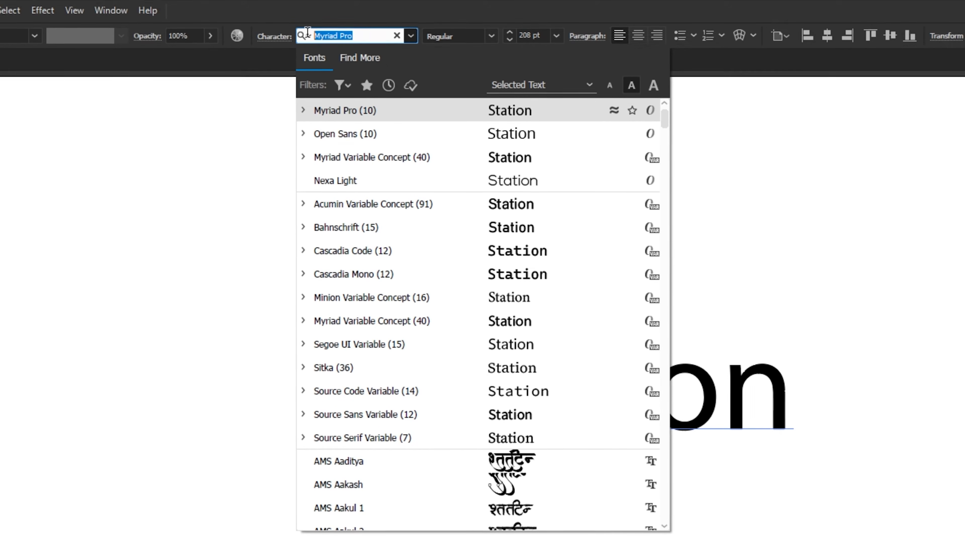
text(emo)
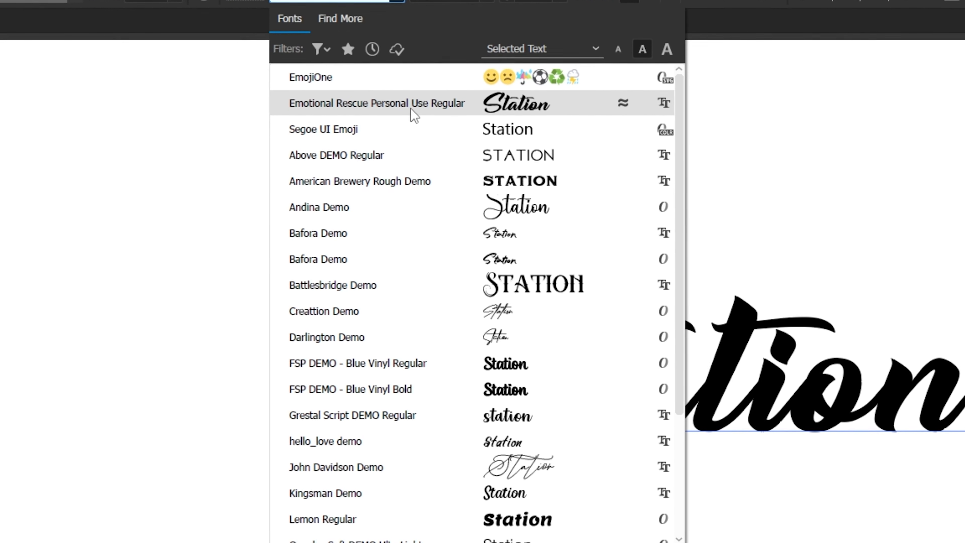
click(489, 110)
drag(750, 336, 576, 430)
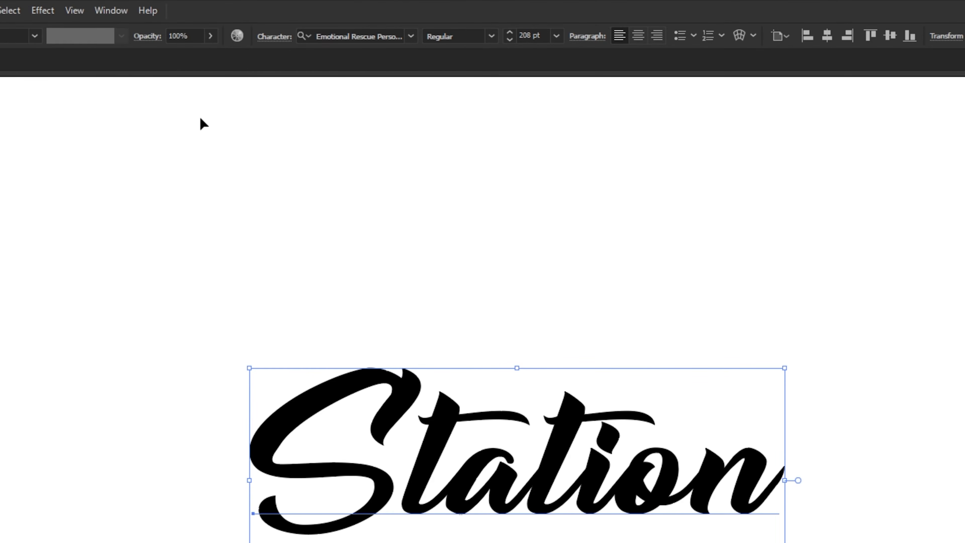
Show the Appearance panel and place it beside the "Station" text.
click(112, 15)
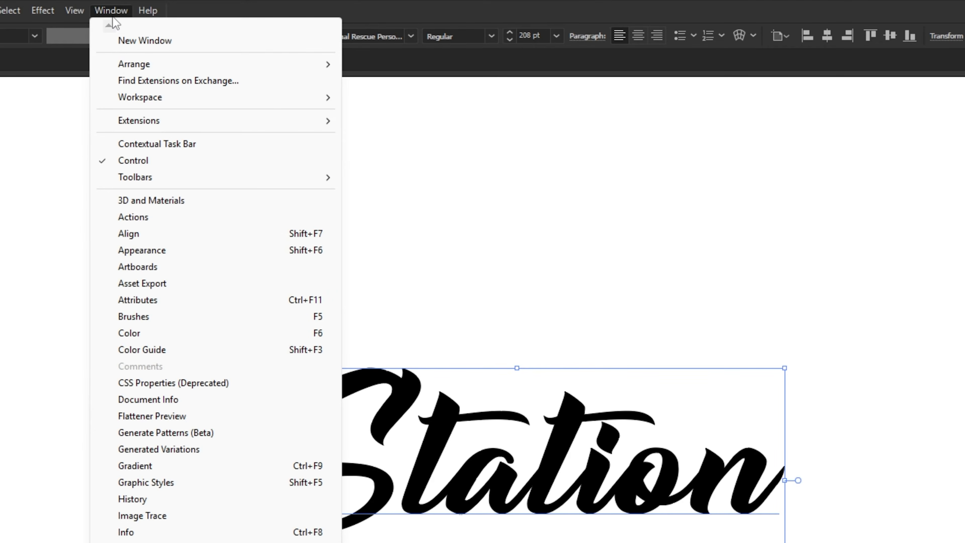
click(188, 246)
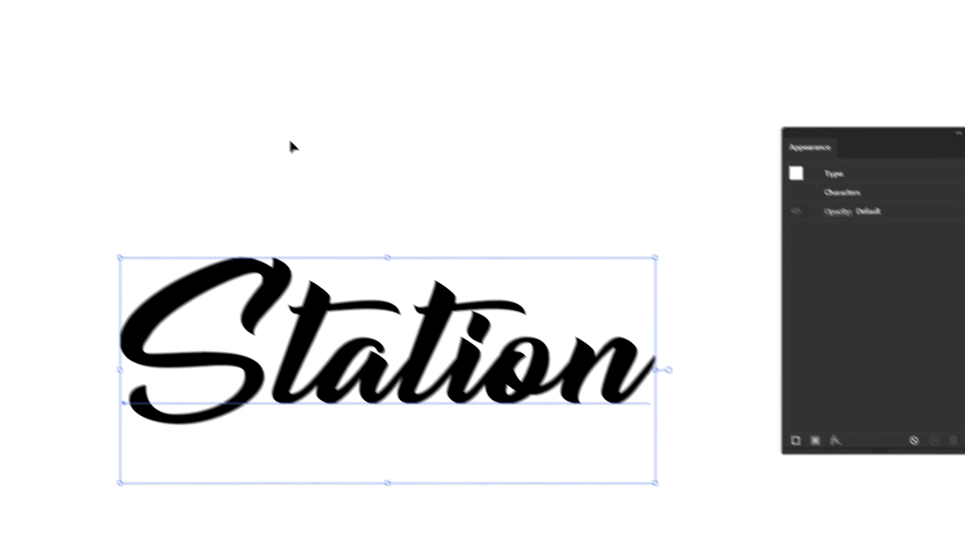
drag(819, 109, 709, 111)
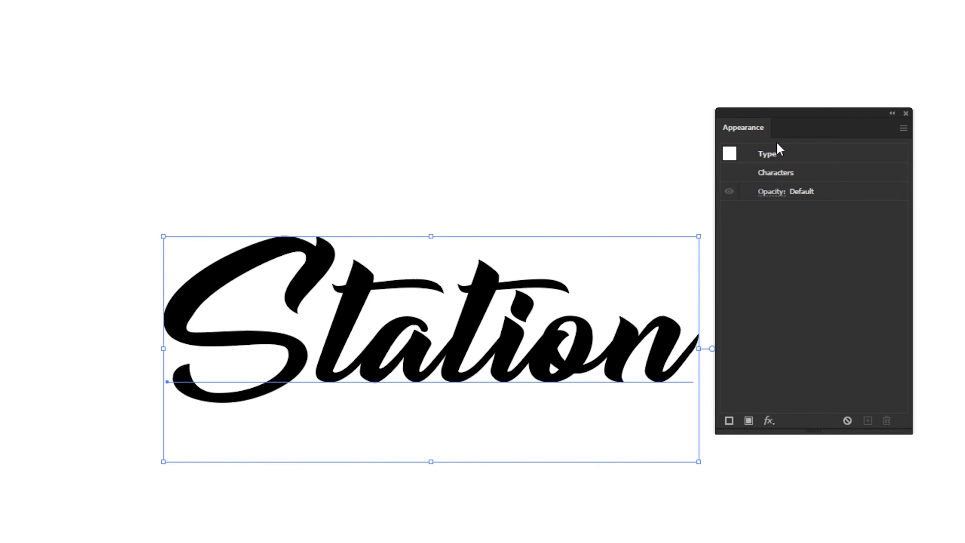
Add a new fill to the "Station" text and set the upper fill to the bright pink swatch.
click(749, 422)
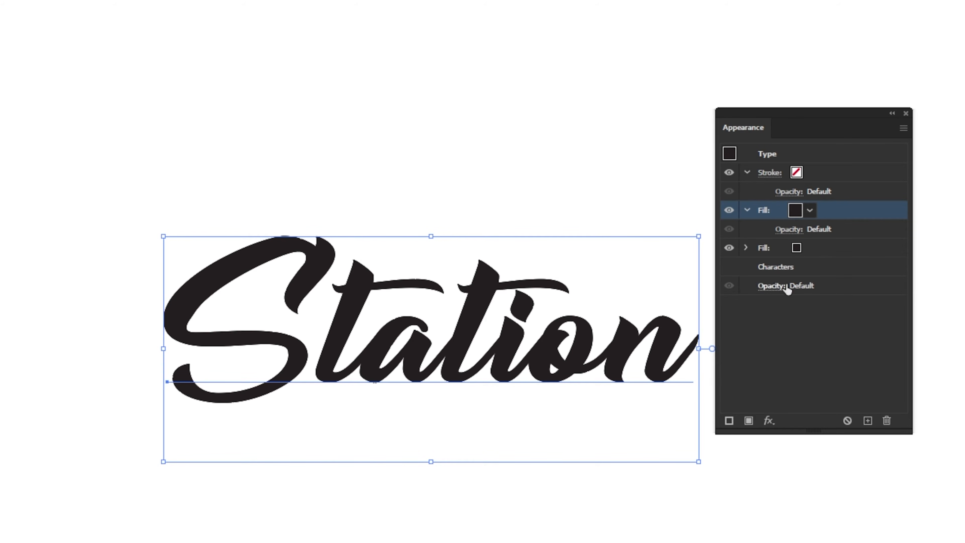
click(808, 212)
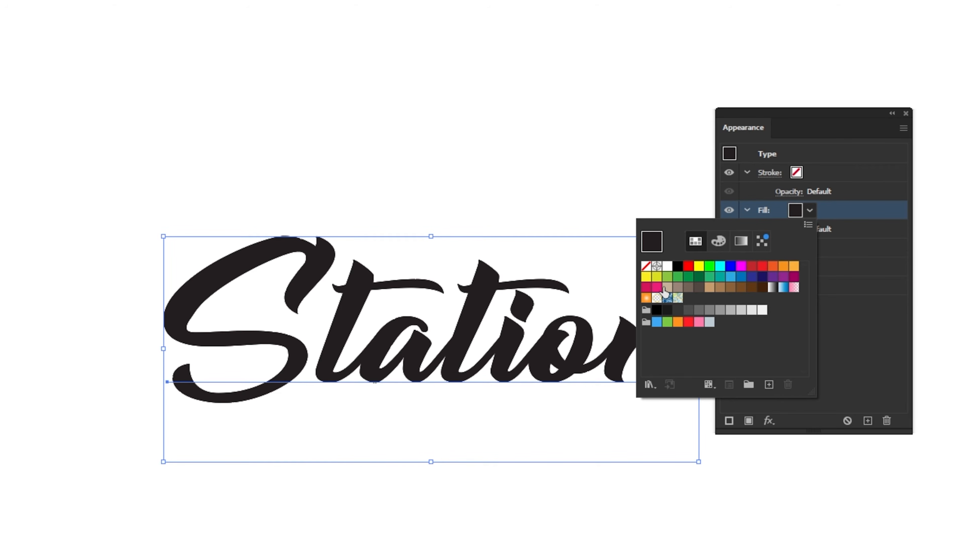
click(657, 287)
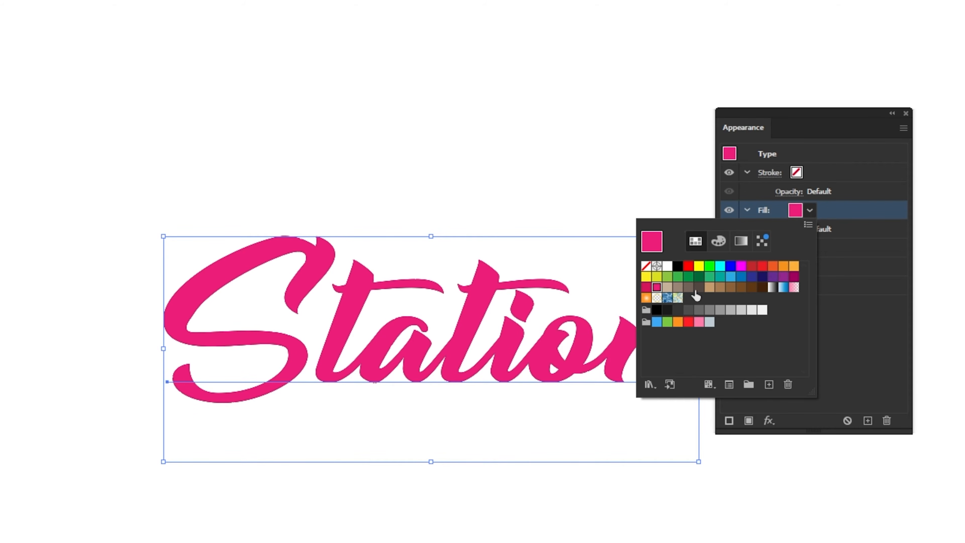
click(829, 307)
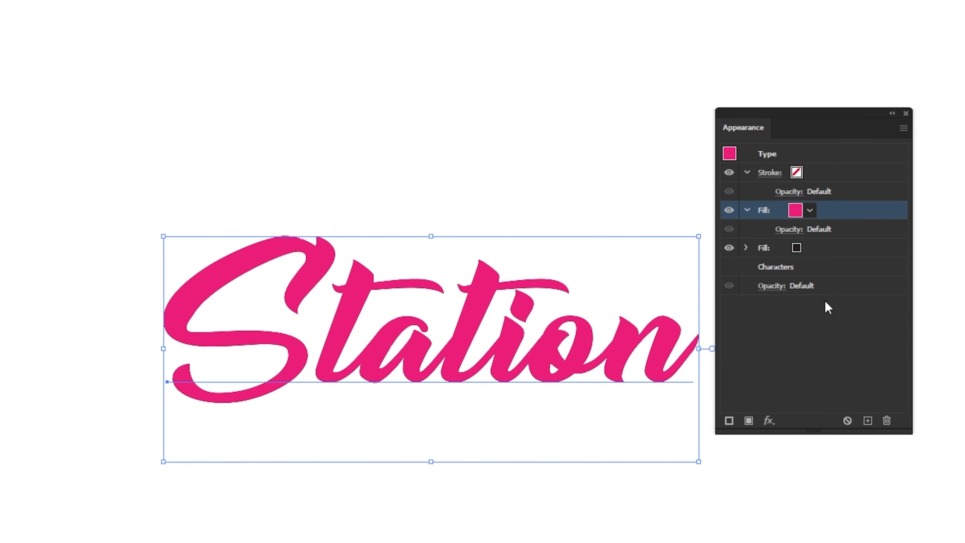
Apply an Offset Path effect of 5 px with miter joins to the lower black fill.
click(824, 247)
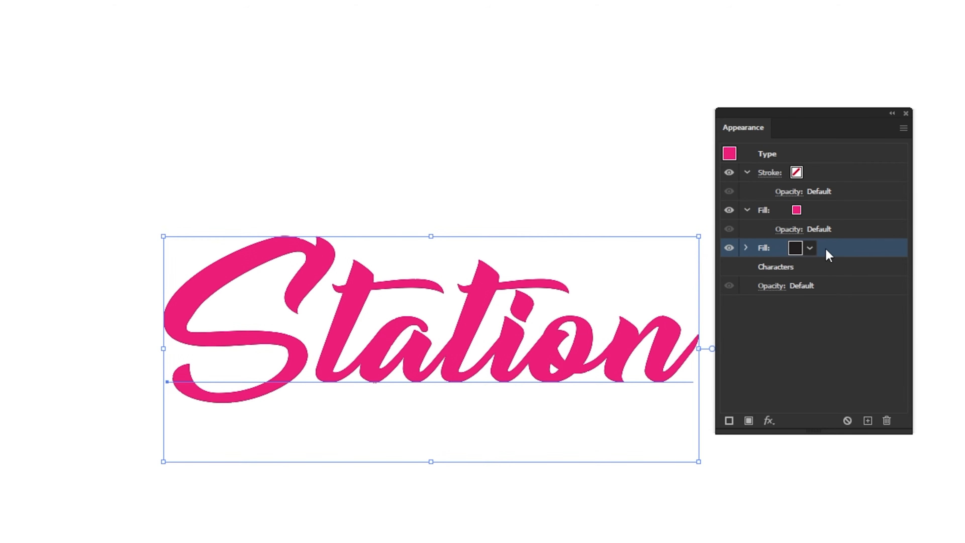
click(768, 420)
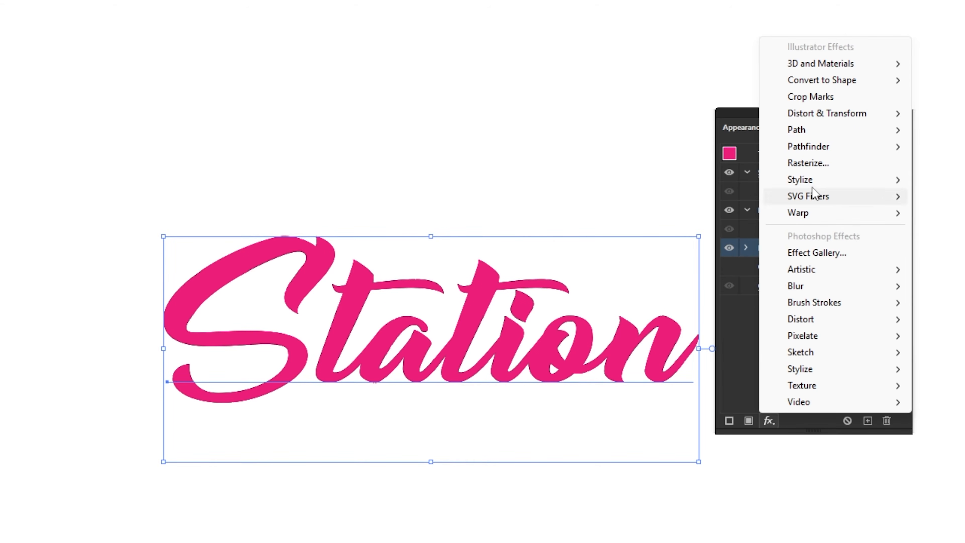
mouse_move(824, 133)
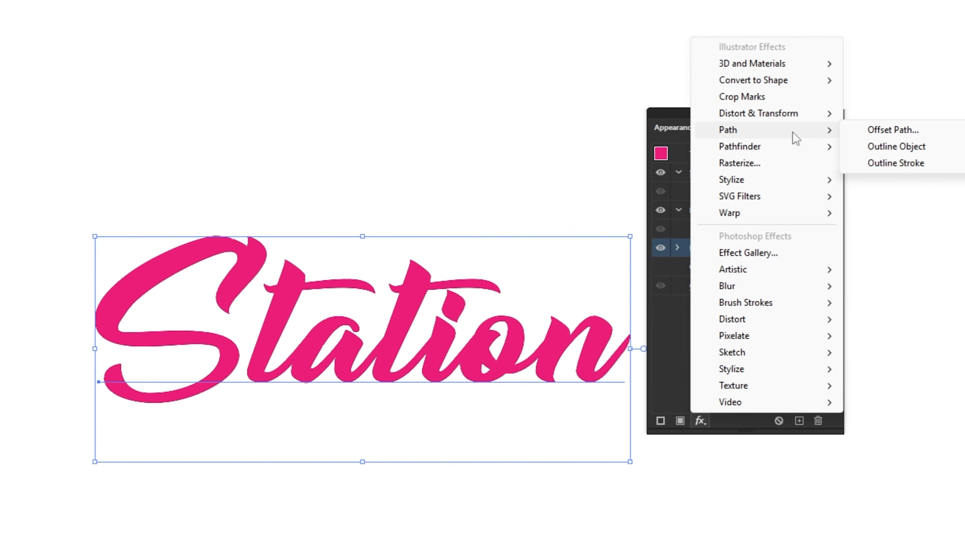
click(842, 132)
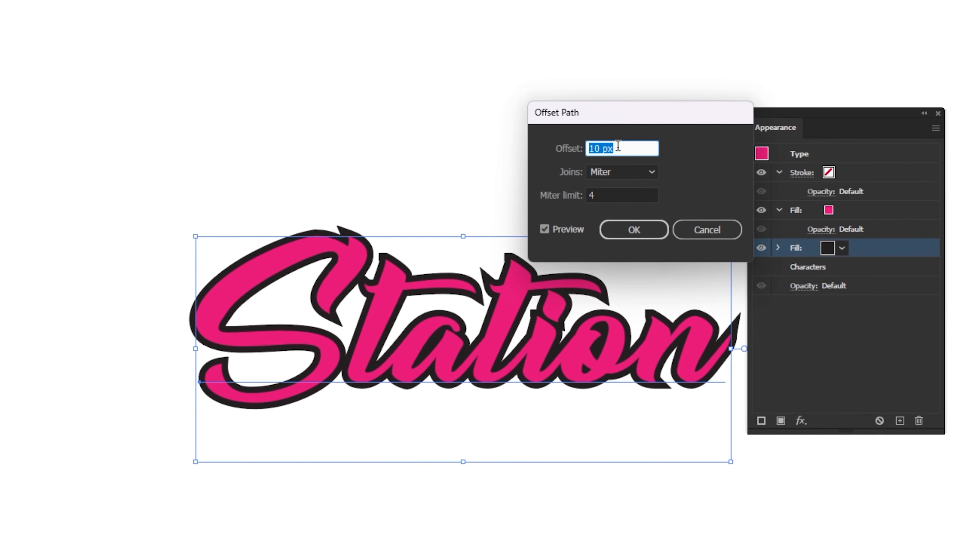
drag(625, 145, 567, 145)
key(Down)
key(Down)
key(Down)
key(Down)
key(Down)
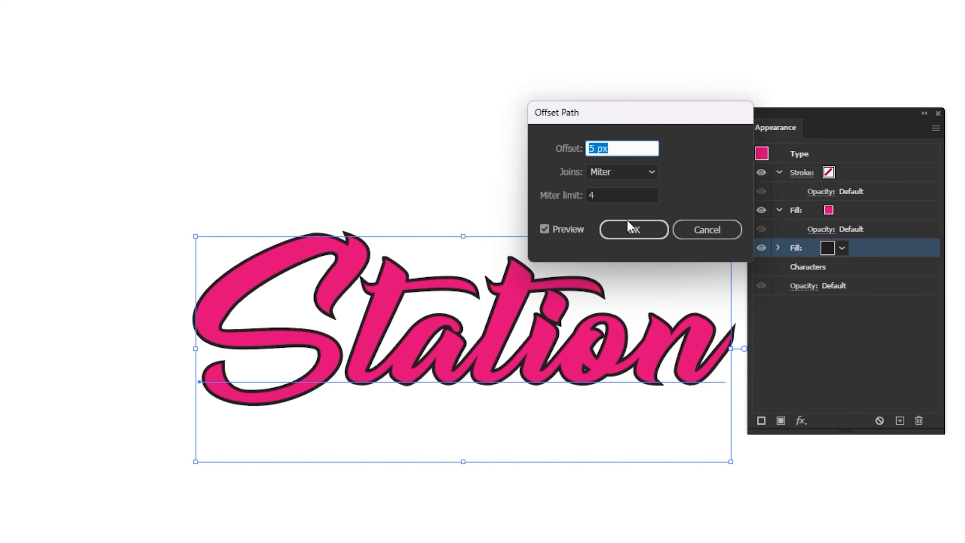
click(639, 239)
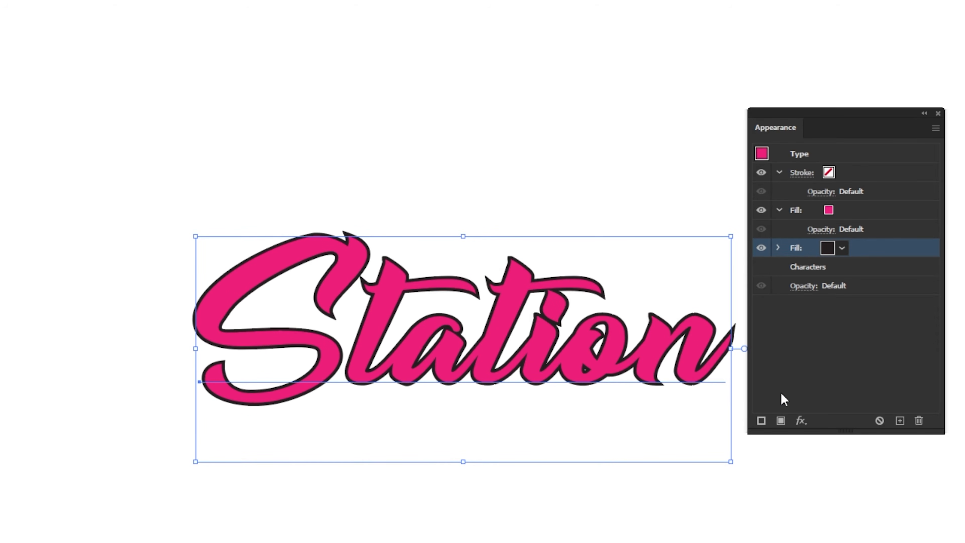
Add a Transform effect to the black fill with a 1 px horizontal and 2 px vertical move.
click(800, 420)
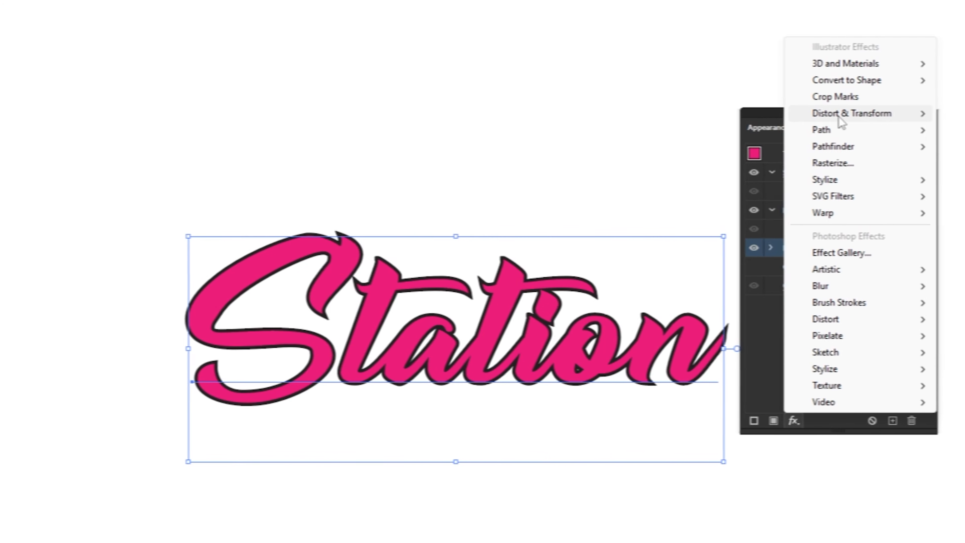
mouse_move(844, 116)
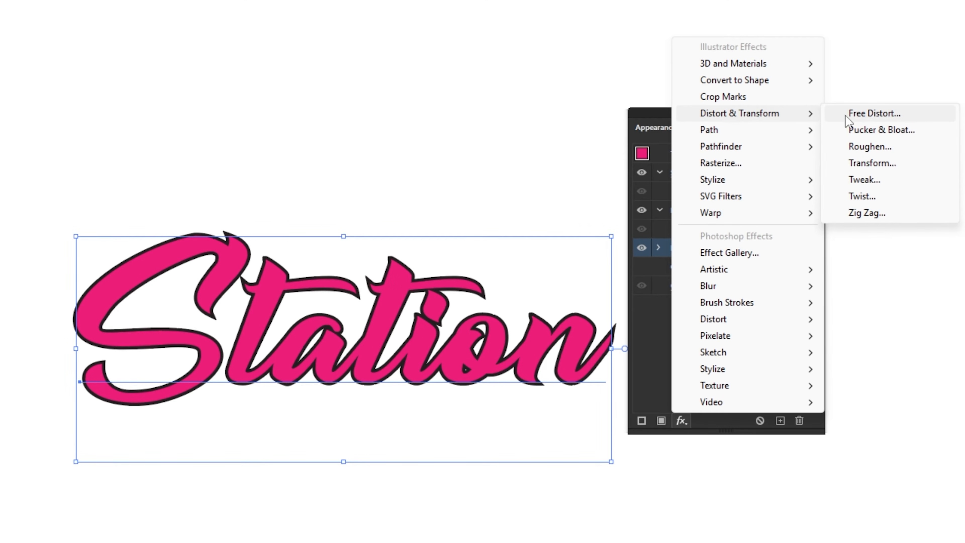
click(871, 163)
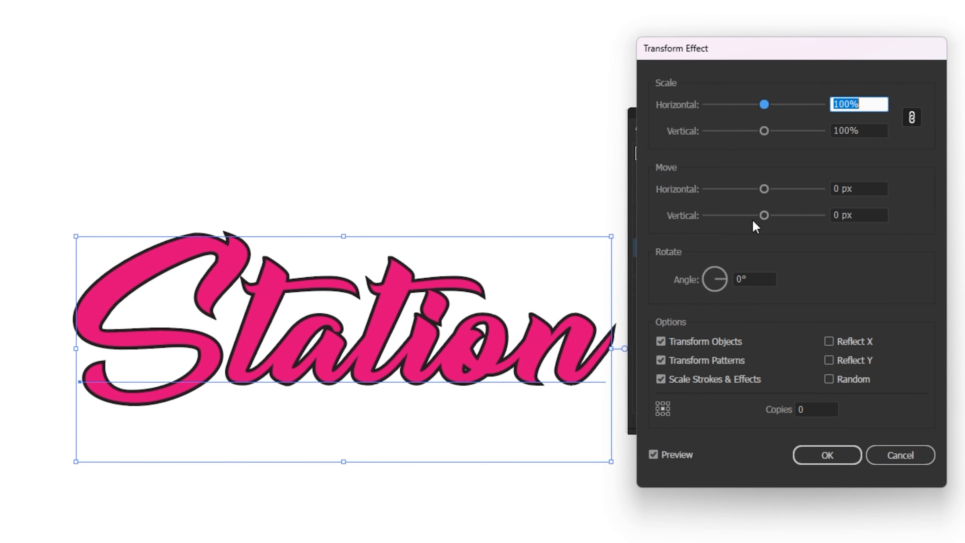
click(861, 187)
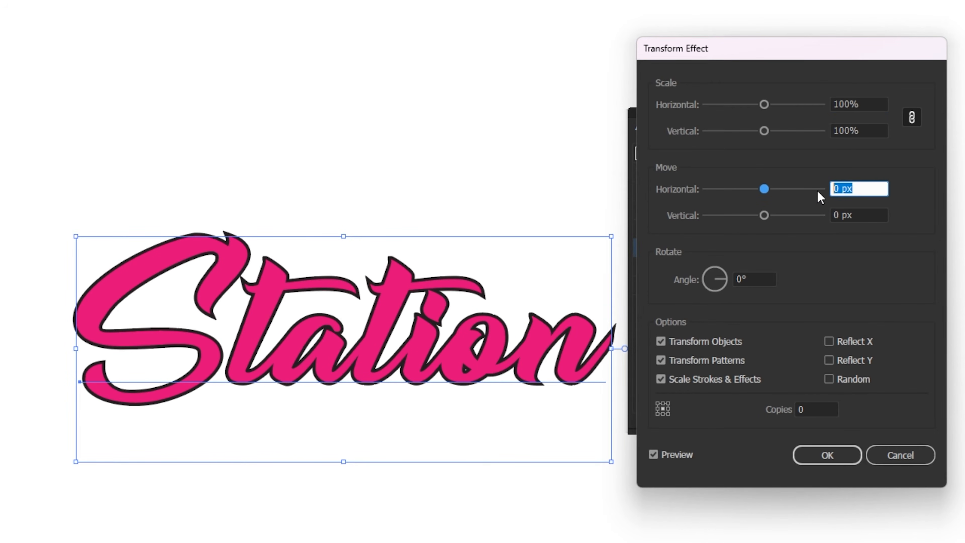
text(1)
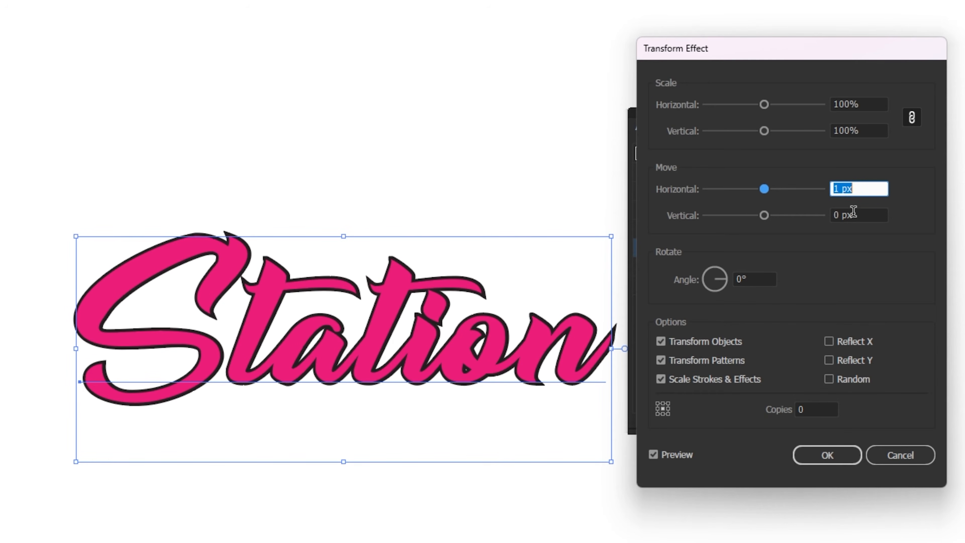
click(860, 215)
key(Up)
key(Up)
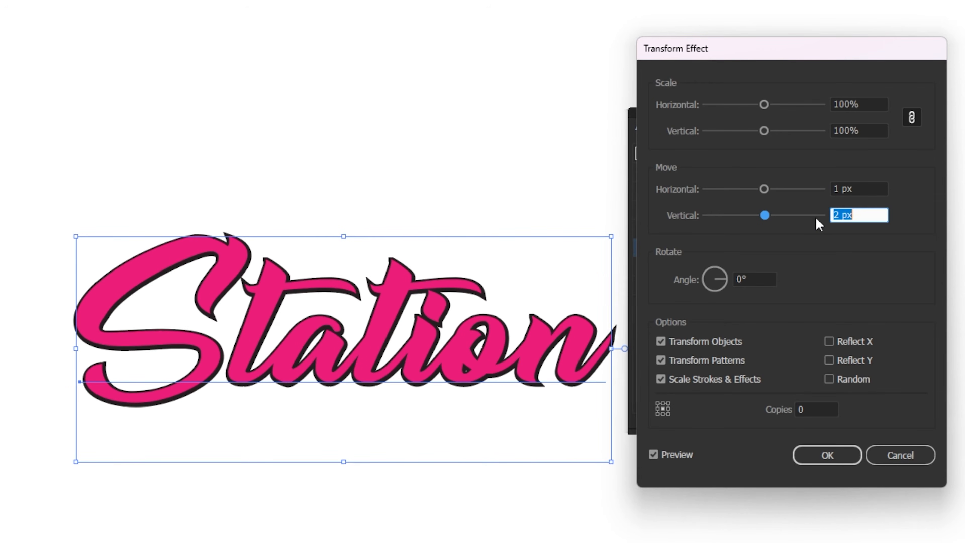
Set the Transform effect to 14 copies and apply it to extrude the black fill.
click(803, 408)
key(Up)
key(Up)
key(Up)
key(Up)
key(Up)
key(Up)
key(Up)
key(Up)
key(Up)
key(Up)
key(Up)
key(Up)
key(Up)
key(Up)
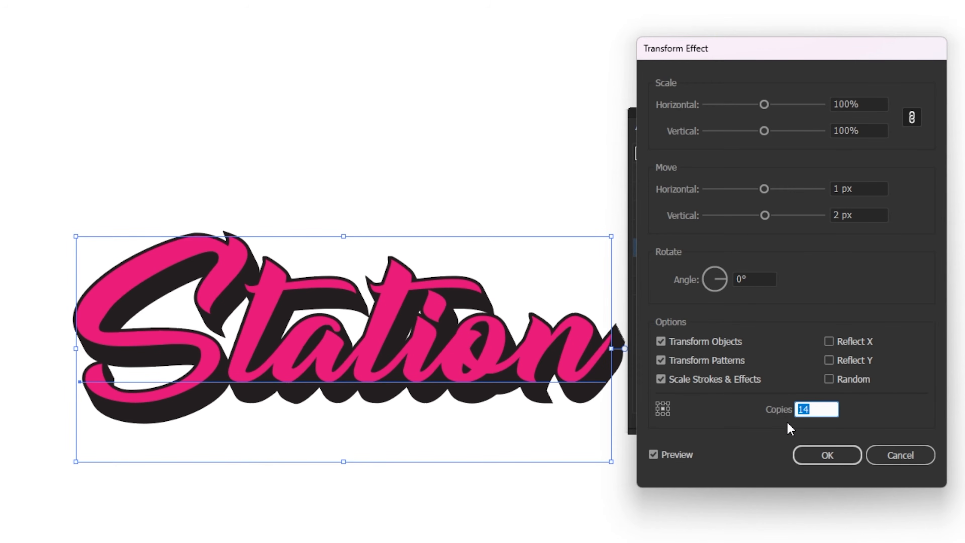
click(821, 456)
click(820, 454)
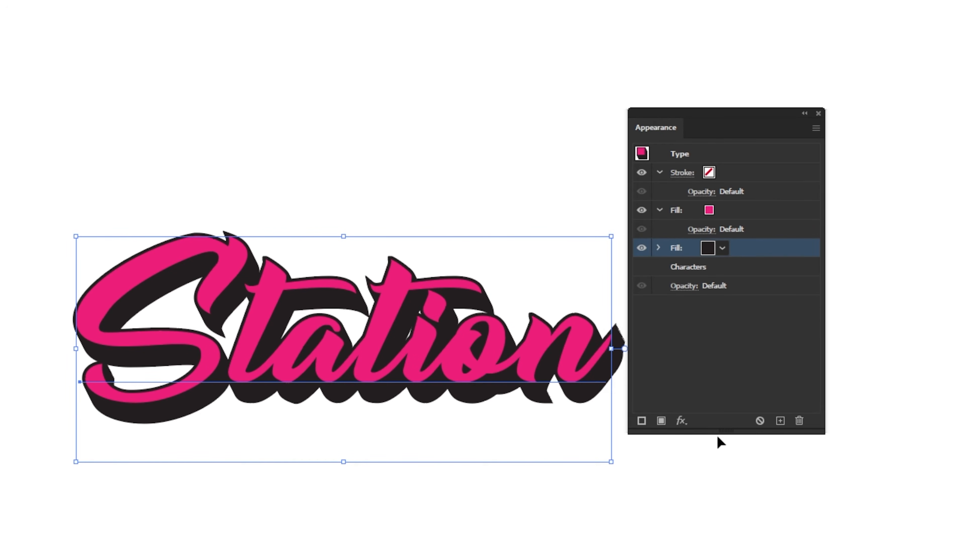
Add a Drop Shadow effect in Multiply mode to the black fill and set its opacity to 35%.
click(684, 424)
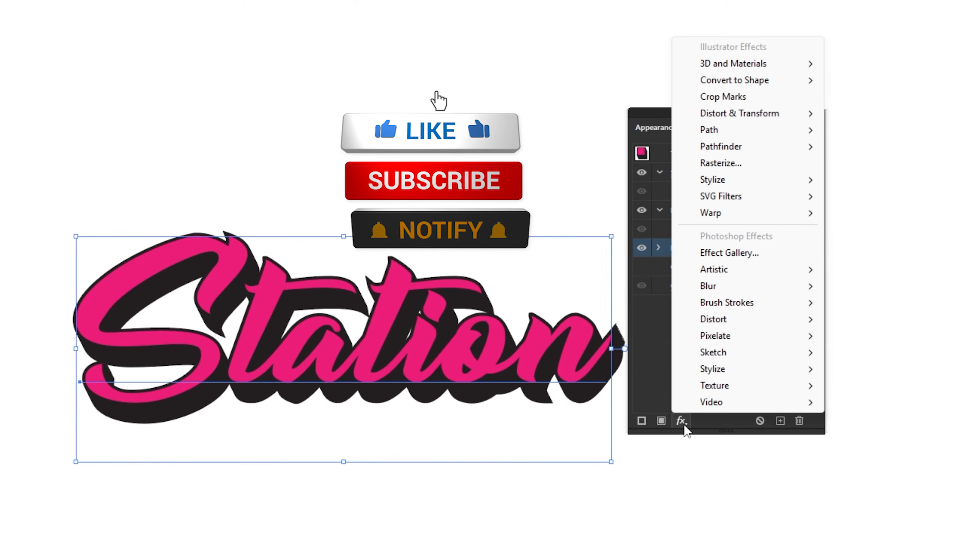
mouse_move(754, 188)
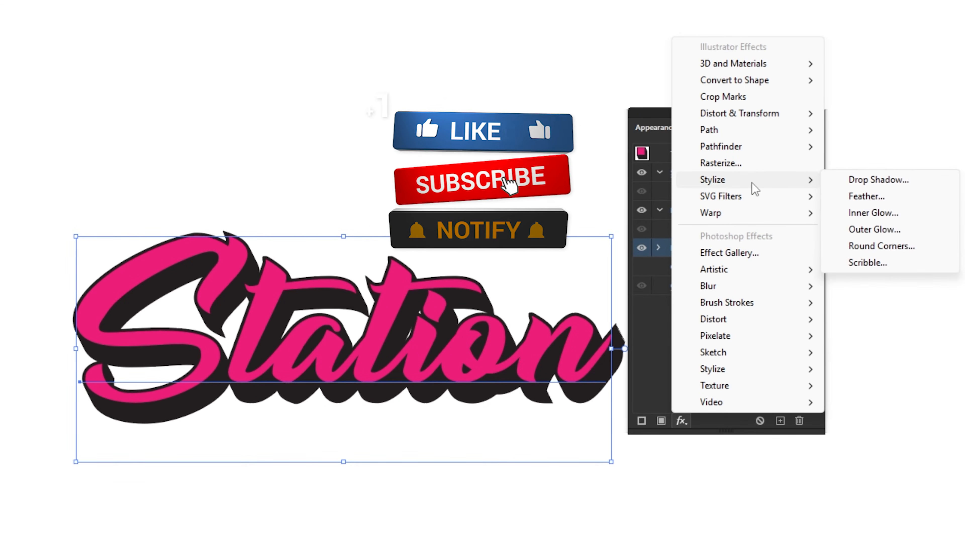
click(837, 185)
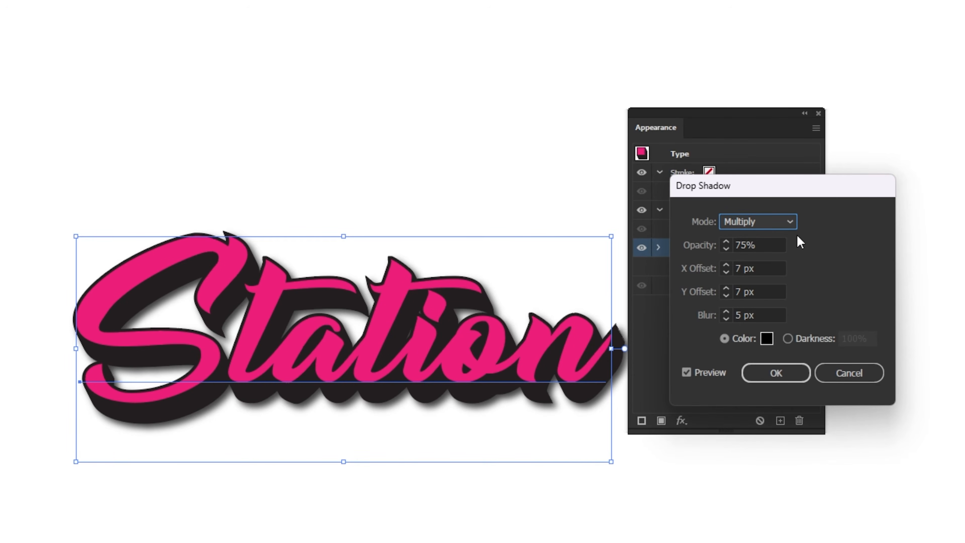
click(725, 249)
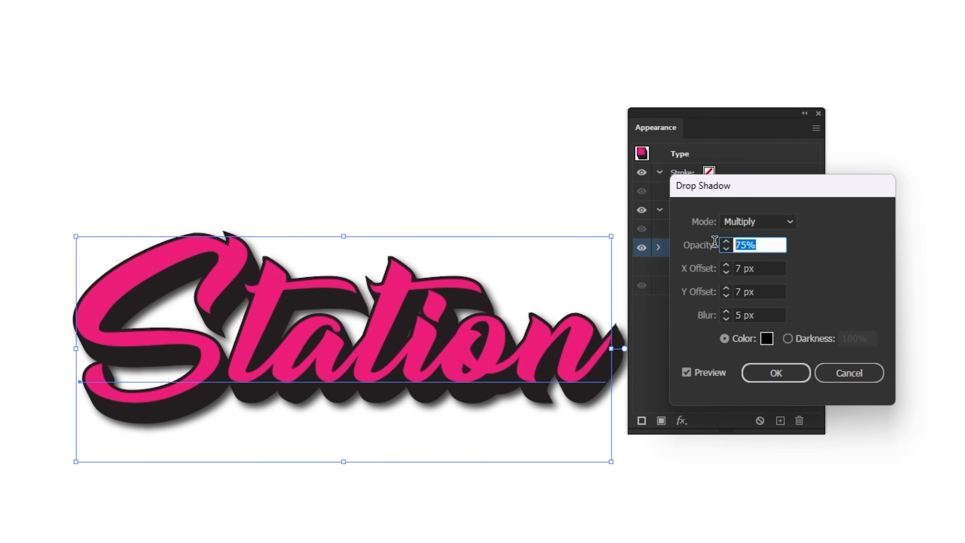
key(Down)
key(Down)
key(Down)
key(Down)
key(Down)
key(Down)
key(Down)
key(Down)
key(Down)
key(Down)
key(Down)
key(Down)
key(Down)
key(Down)
key(Down)
key(Down)
key(Down)
key(Down)
key(Down)
key(Down)
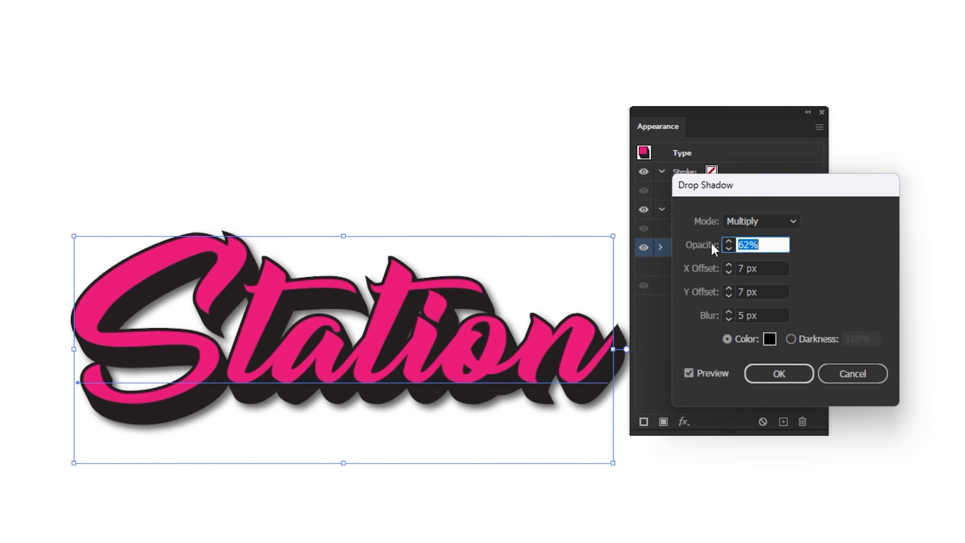
key(Down)
key(Down)
key(Down)
key(Down)
key(Down)
key(Down)
key(Down)
key(Down)
key(Down)
key(Down)
key(Down)
key(Down)
key(Down)
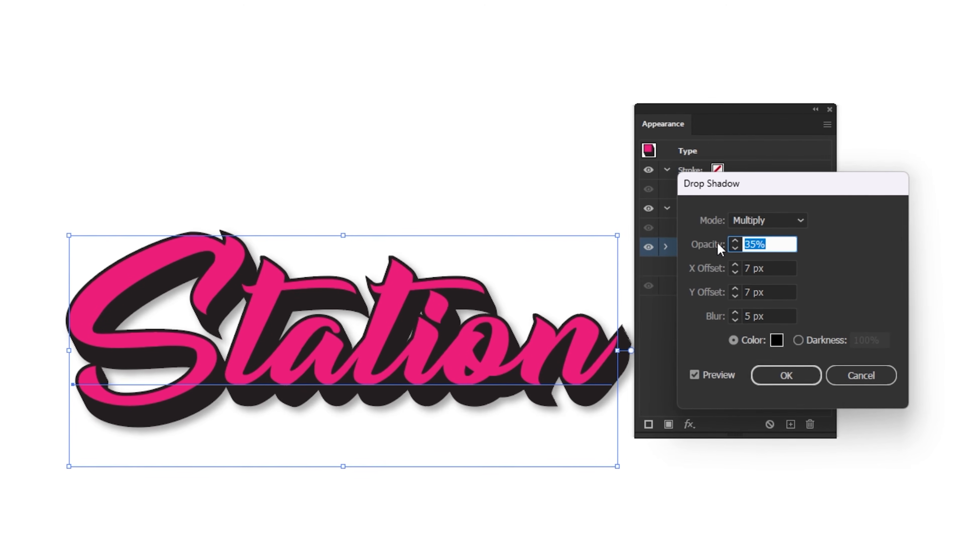
Set the drop shadow's X offset to 6 px and its Y offset to 13 px.
drag(771, 268, 730, 268)
key(Down)
drag(779, 292, 701, 297)
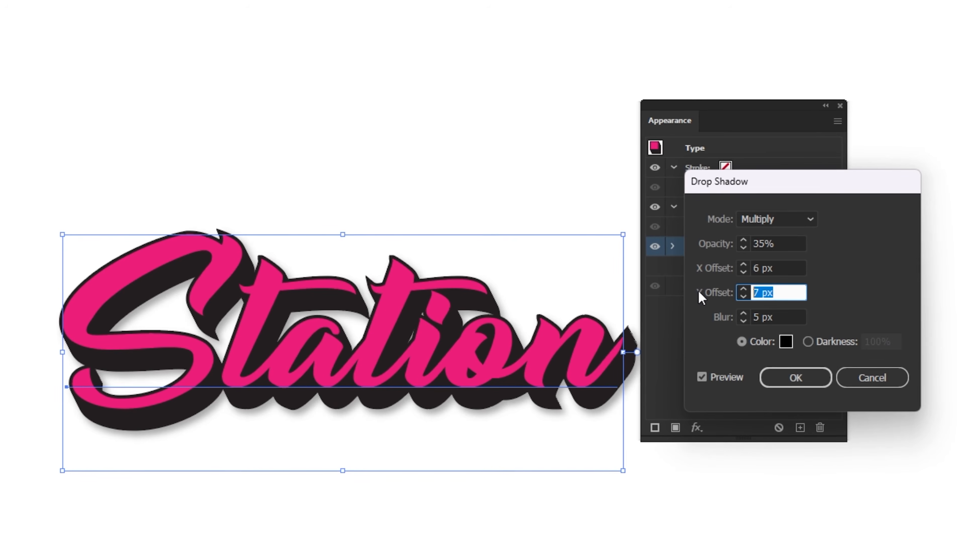
key(Up)
key(Up)
key(Up)
key(Up)
key(Up)
key(Up)
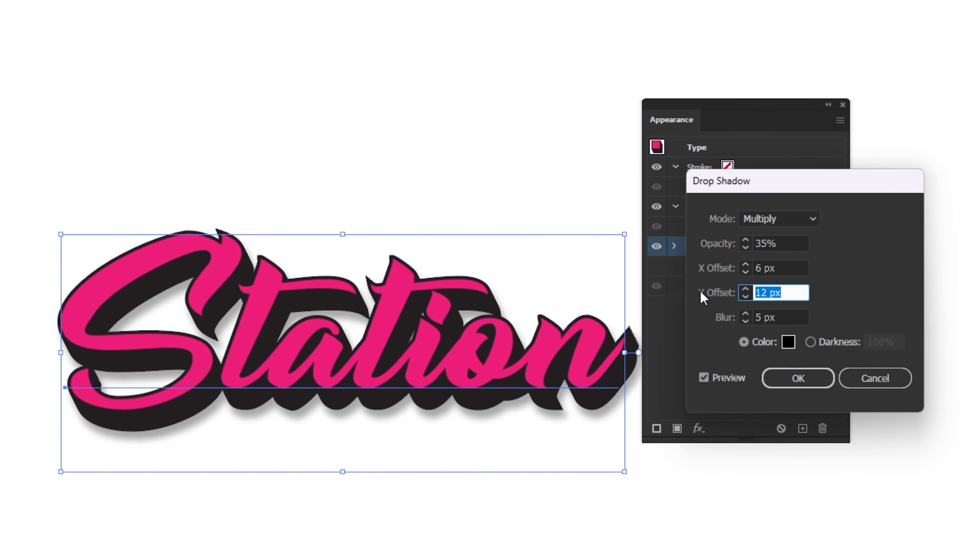
Set the drop shadow's blur to 0 px, apply the effect and close the Appearance panel.
drag(789, 317, 734, 320)
key(Down)
key(Down)
key(Down)
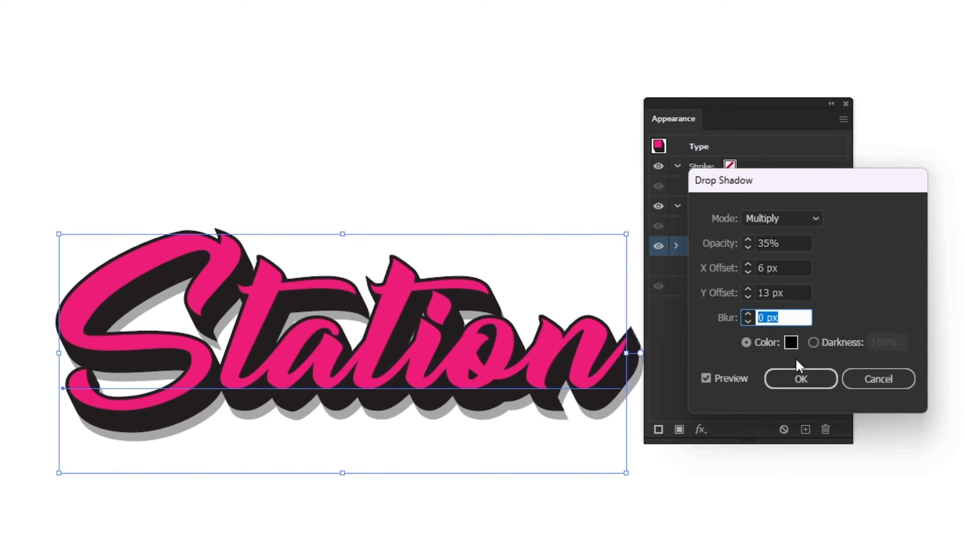
click(811, 375)
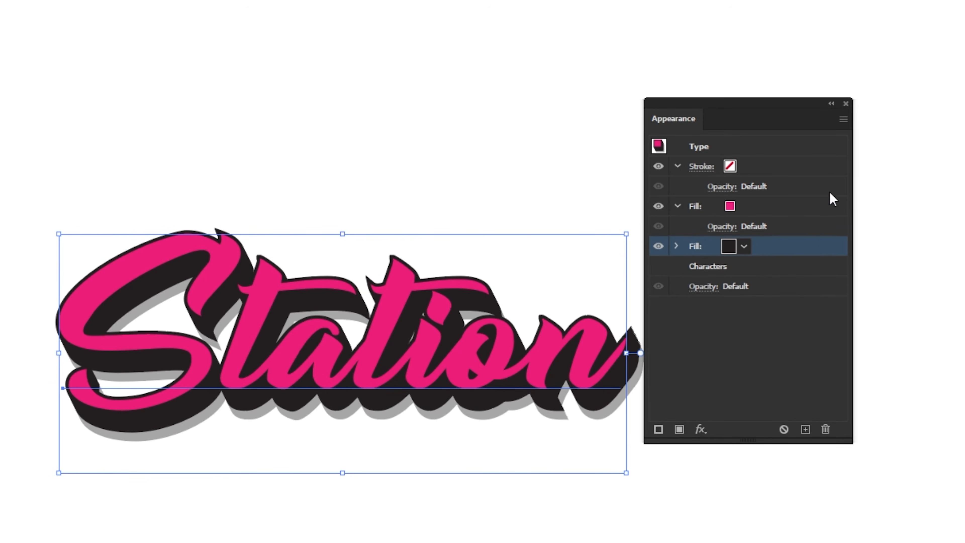
click(846, 104)
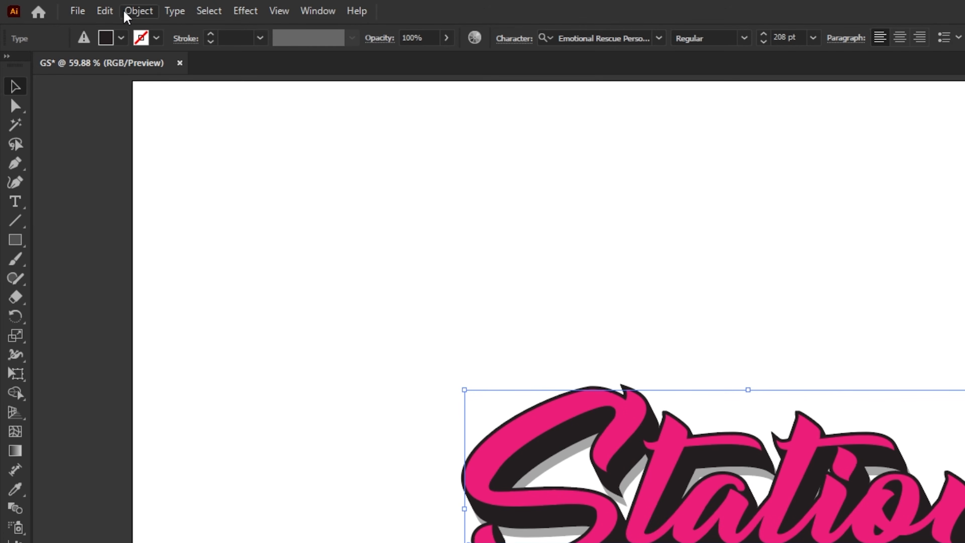
Duplicate the "Station" lettering in place and move one copy above and to the left of the other.
click(105, 11)
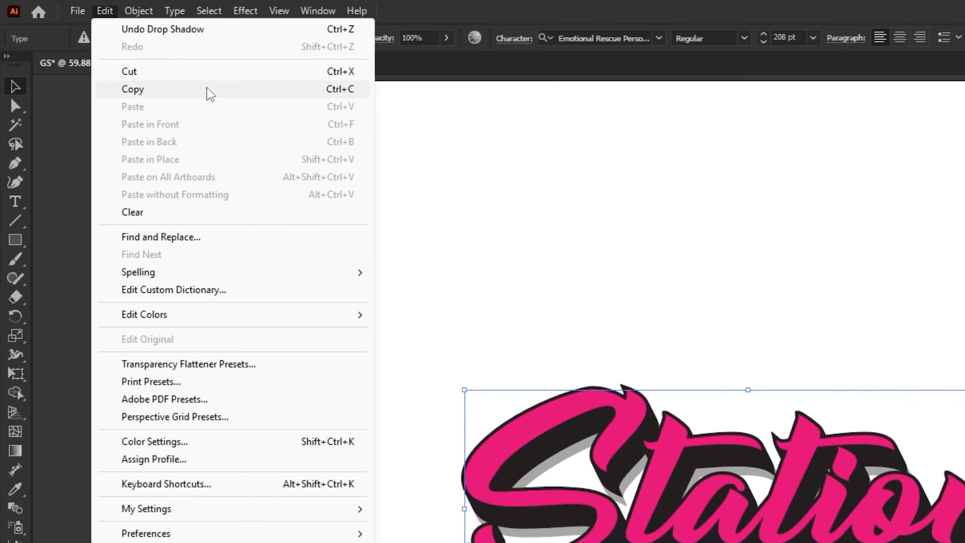
click(214, 94)
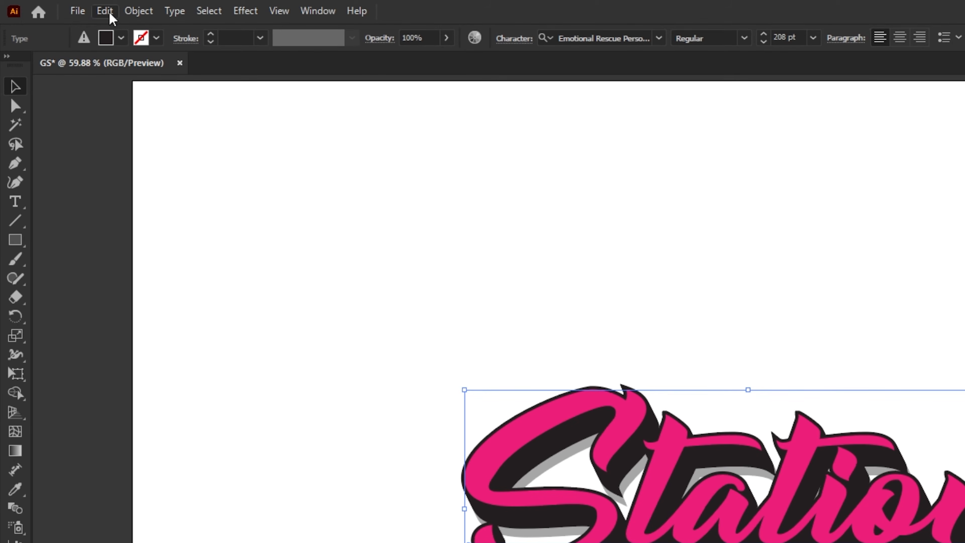
click(109, 15)
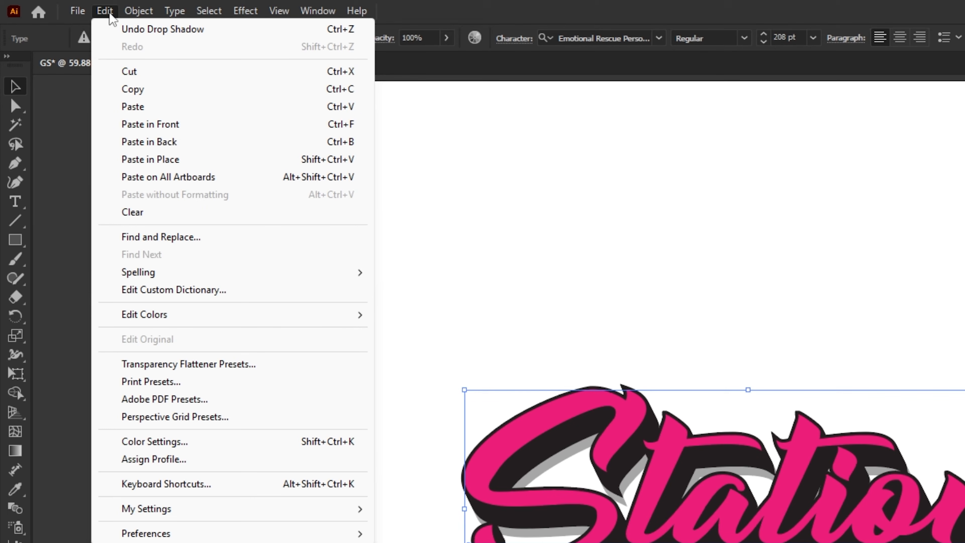
click(269, 158)
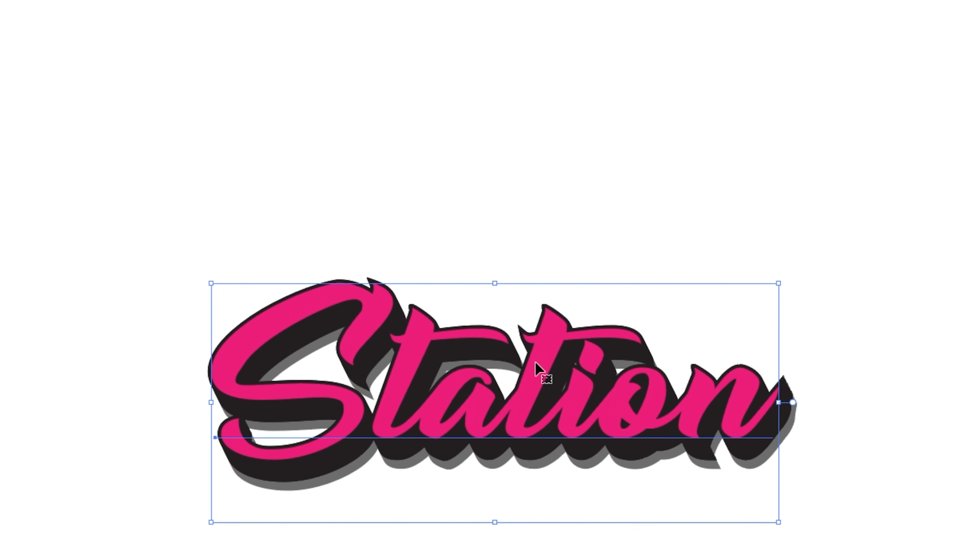
drag(793, 475, 798, 417)
drag(539, 300, 427, 152)
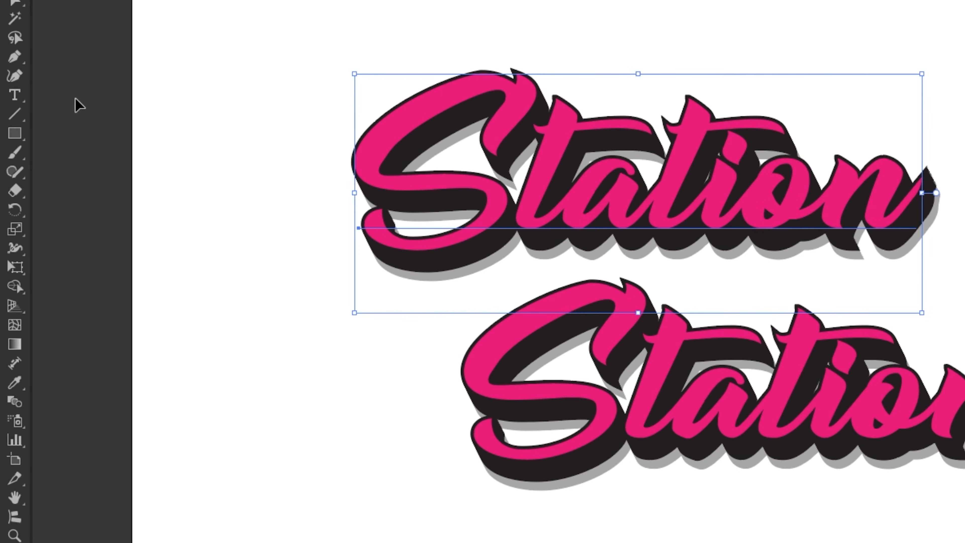
Replace the text of the upper "Station" copy with "Graphic".
click(19, 96)
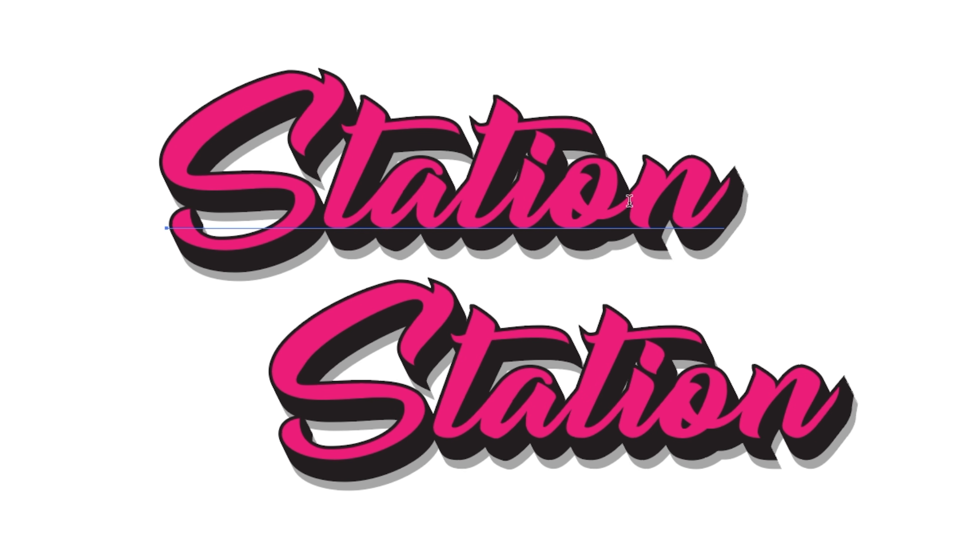
drag(699, 215, 233, 207)
text(Graphic)
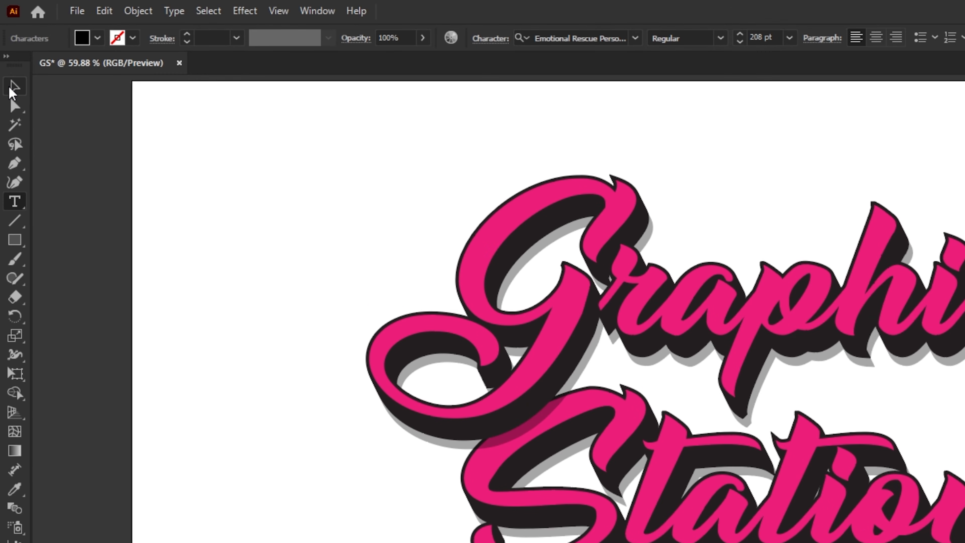
click(14, 87)
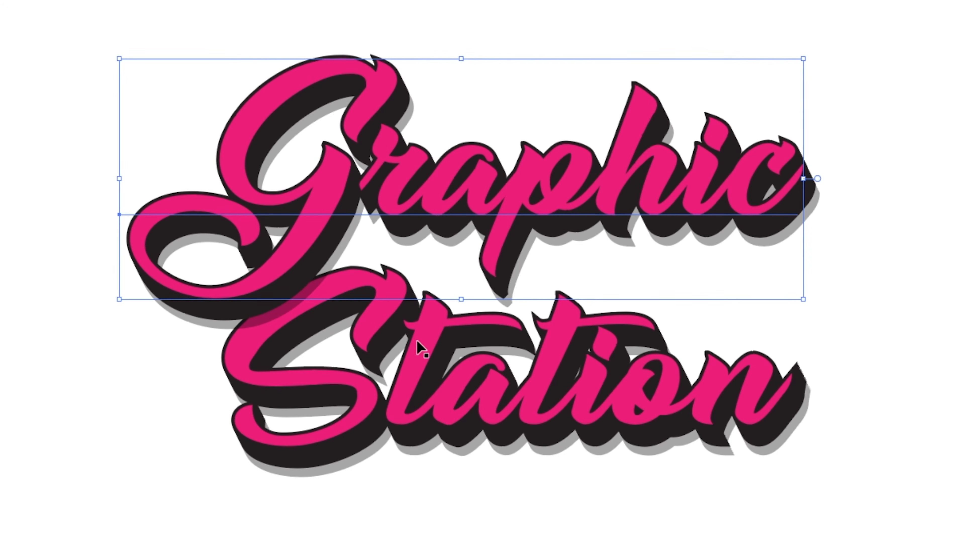
Offset "Station" slightly to the right below "Graphic", shift both words together toward the artboard's center and deselect them.
drag(676, 472, 720, 480)
drag(481, 360, 496, 360)
drag(204, 46, 649, 403)
drag(618, 346, 578, 350)
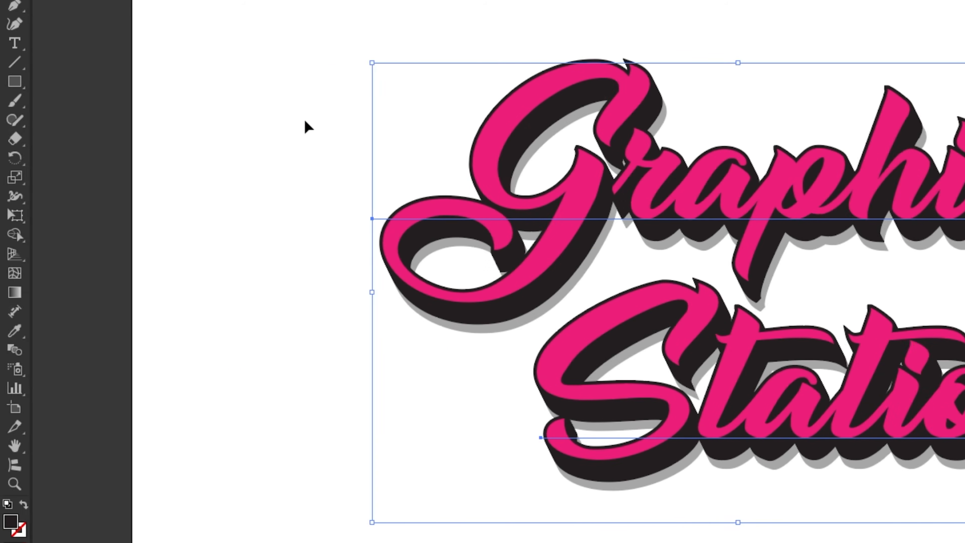
click(8, 120)
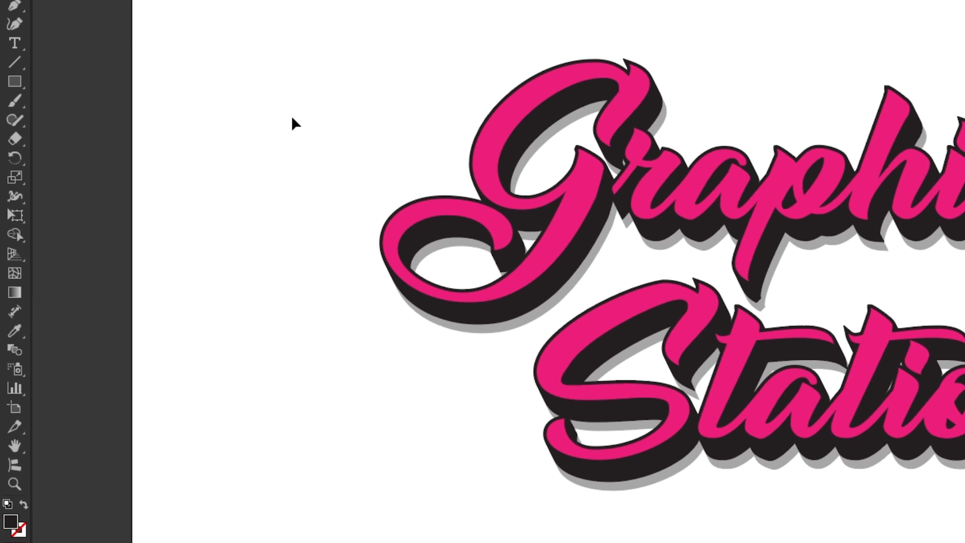
Create a rectangle 1920 px wide and 1080 px high with the Rectangle tool.
click(17, 86)
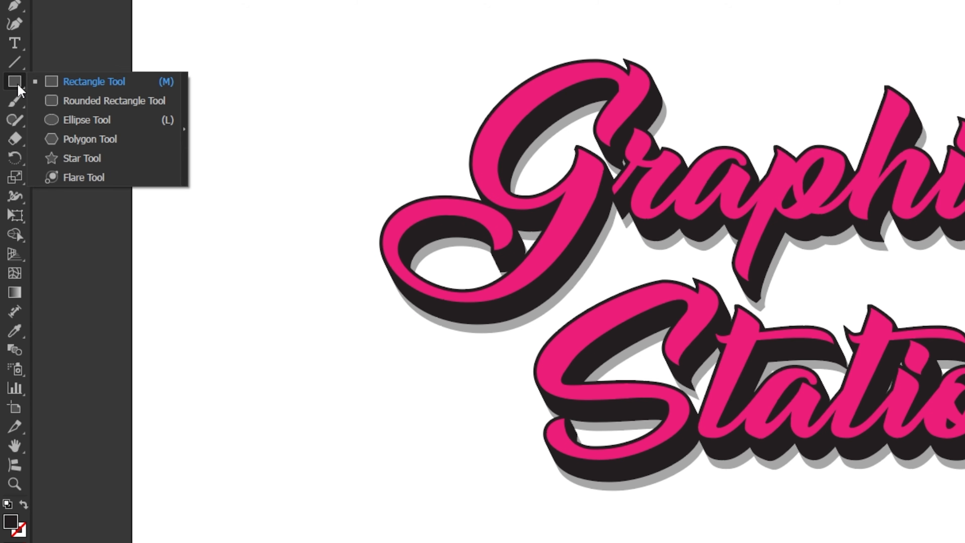
click(85, 84)
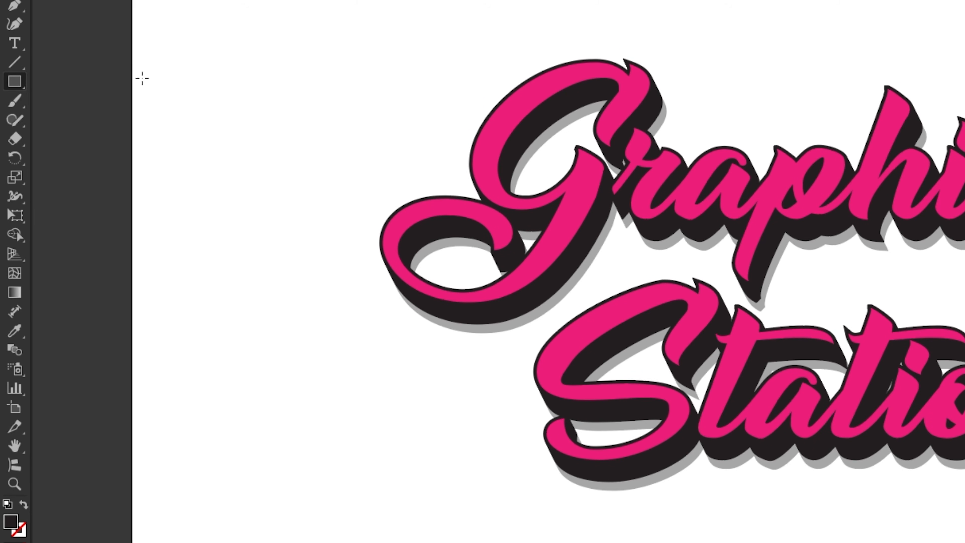
click(266, 74)
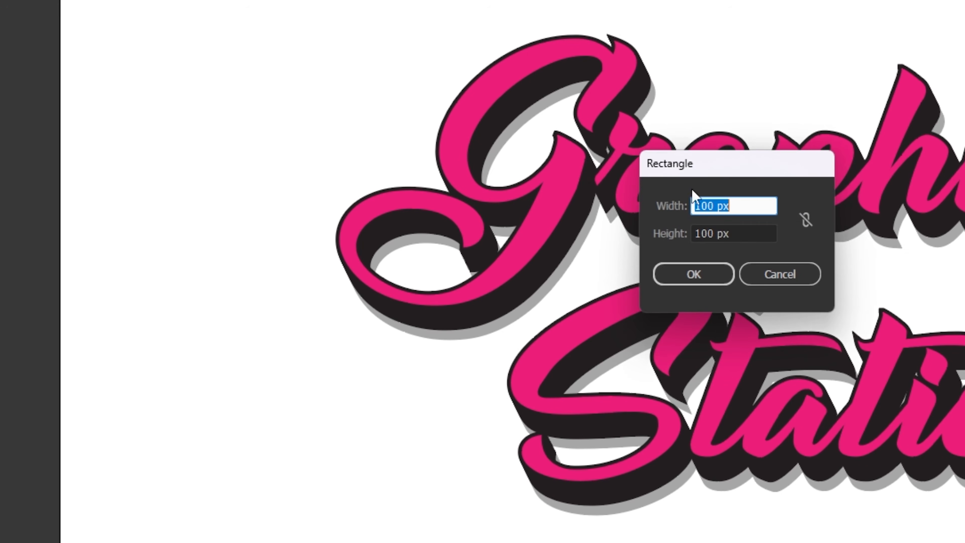
drag(765, 198, 654, 217)
text(1920)
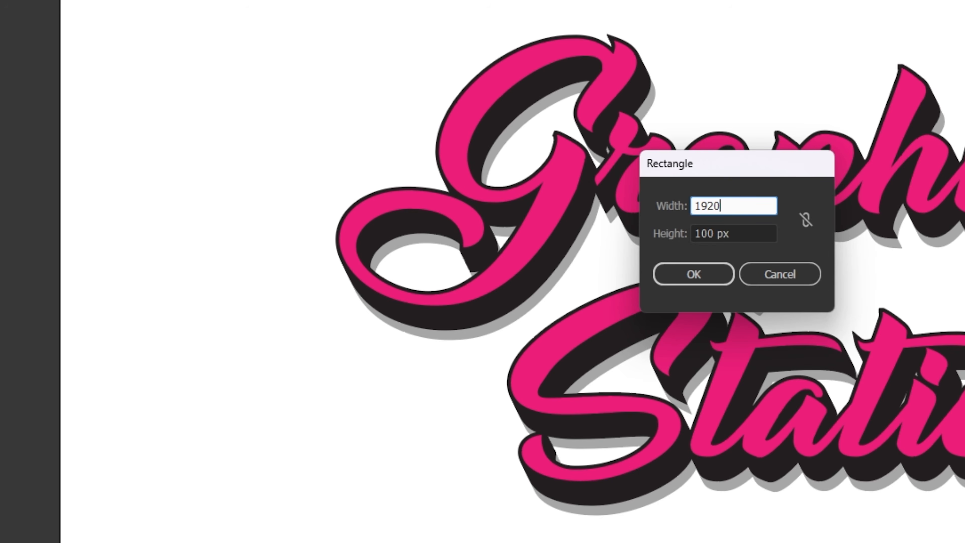
key(Tab)
text(10)
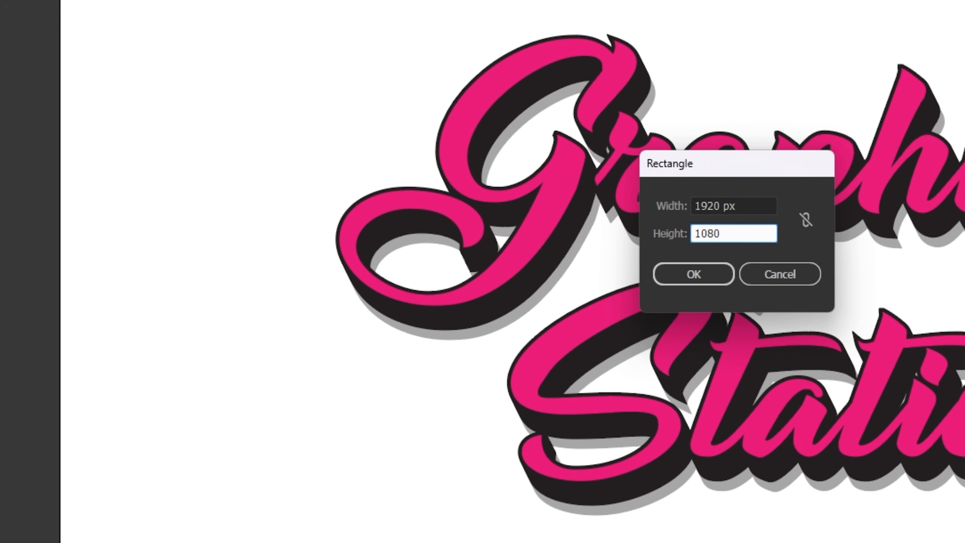
click(699, 270)
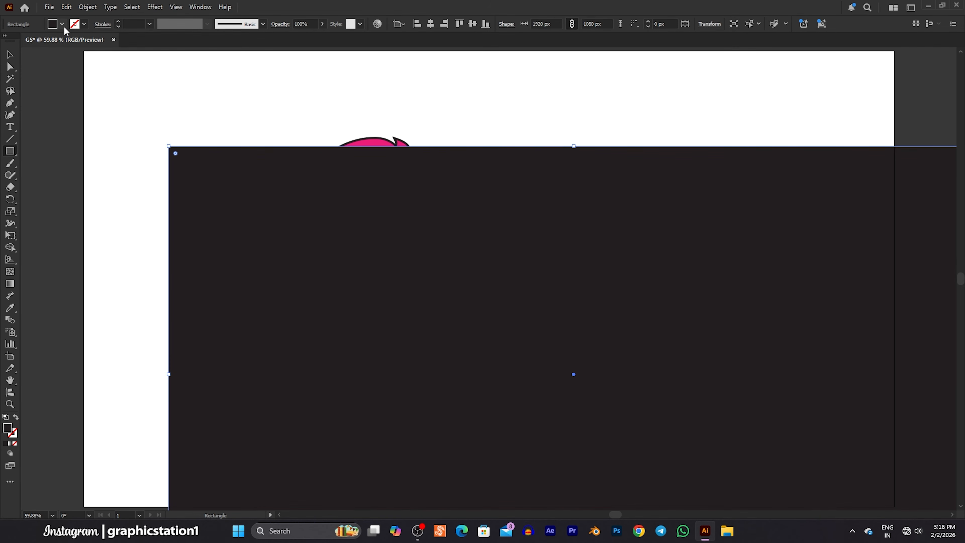
Try blue and navy swatches as the rectangle's fill and settle on the light beige swatch.
click(63, 26)
click(63, 68)
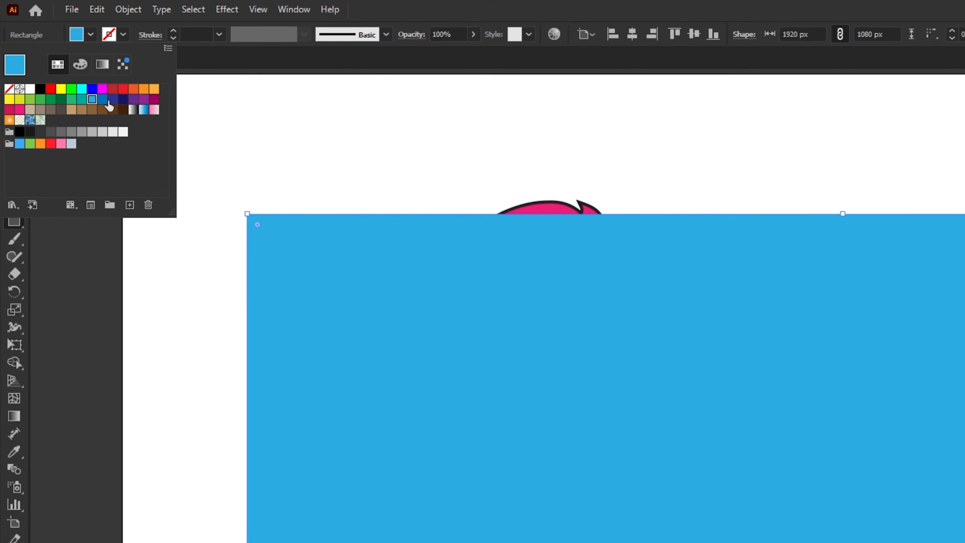
click(122, 102)
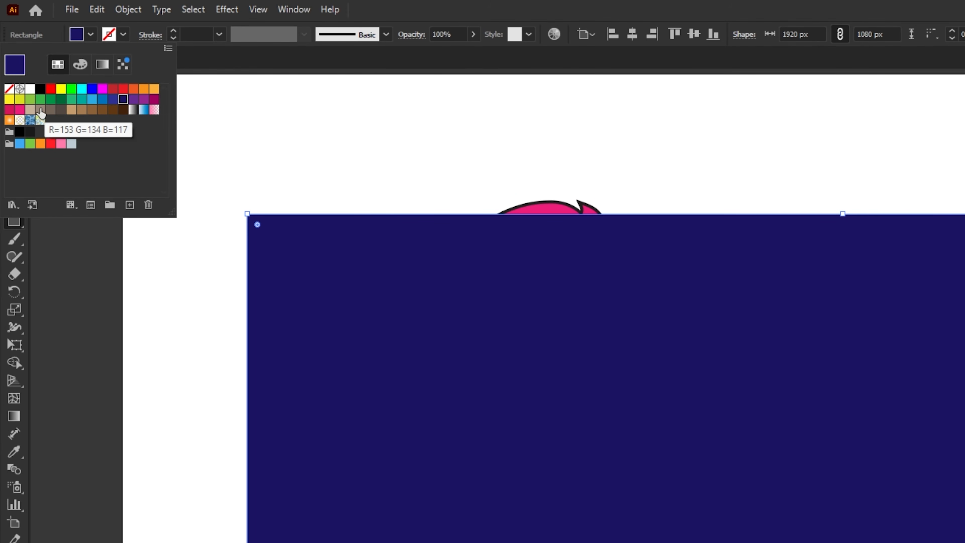
click(30, 110)
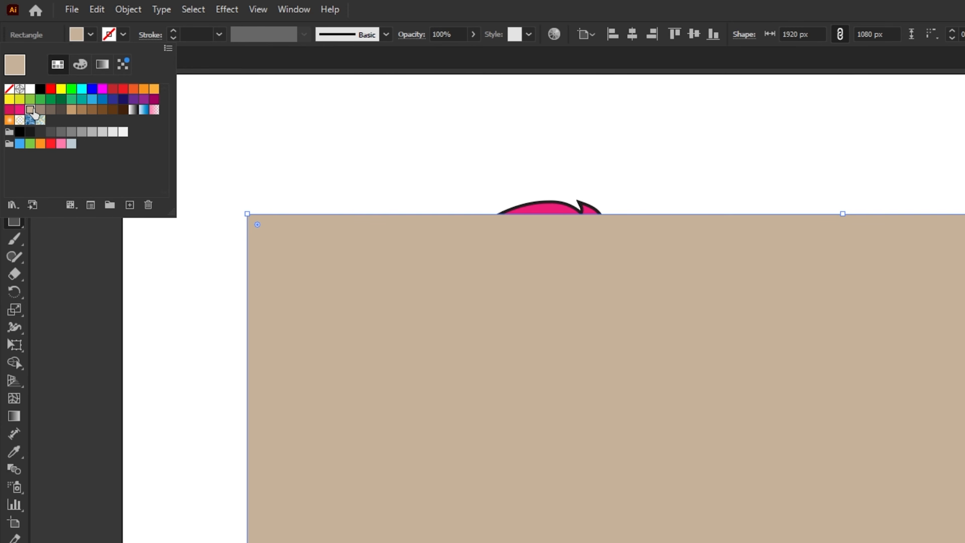
click(202, 130)
Send the beige rectangle to the back, behind the "Graphic Station" lettering.
right_click(370, 266)
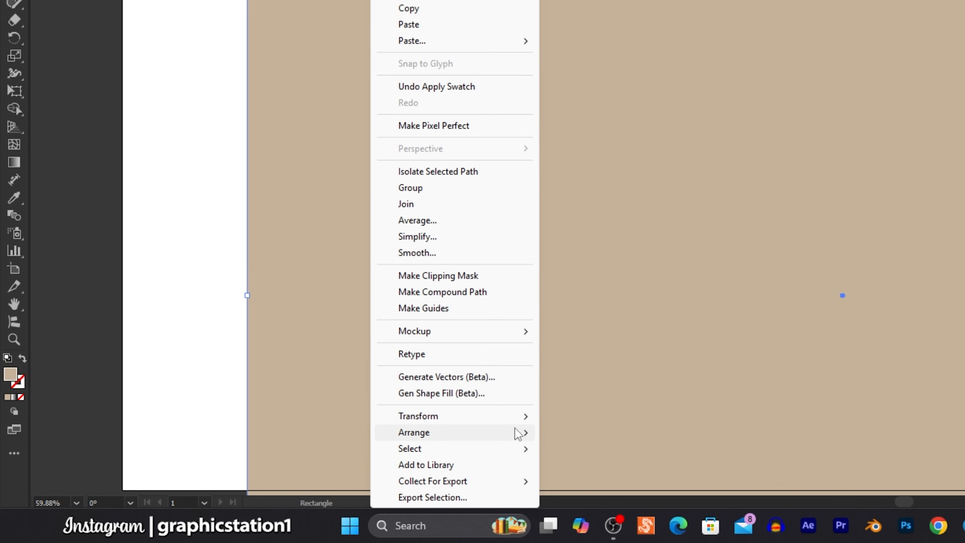
mouse_move(518, 433)
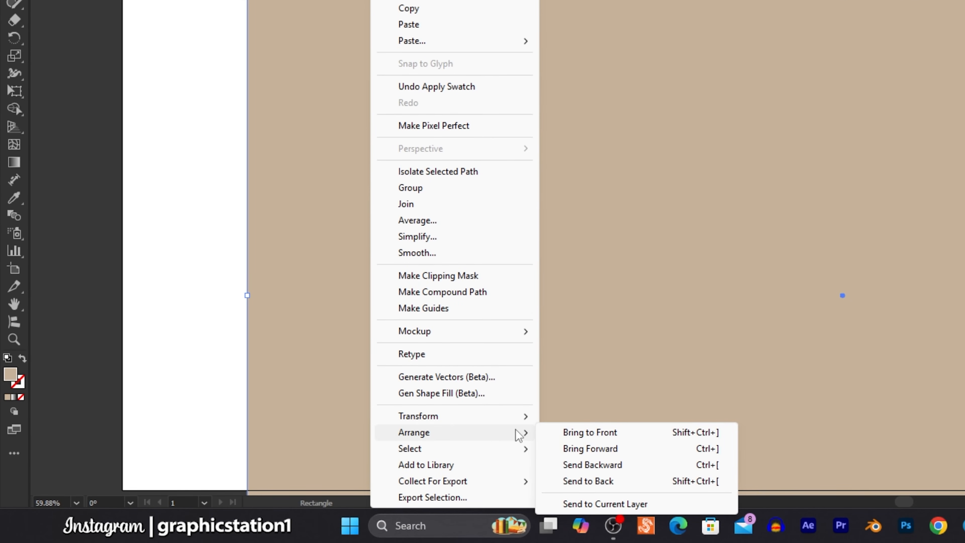
click(606, 482)
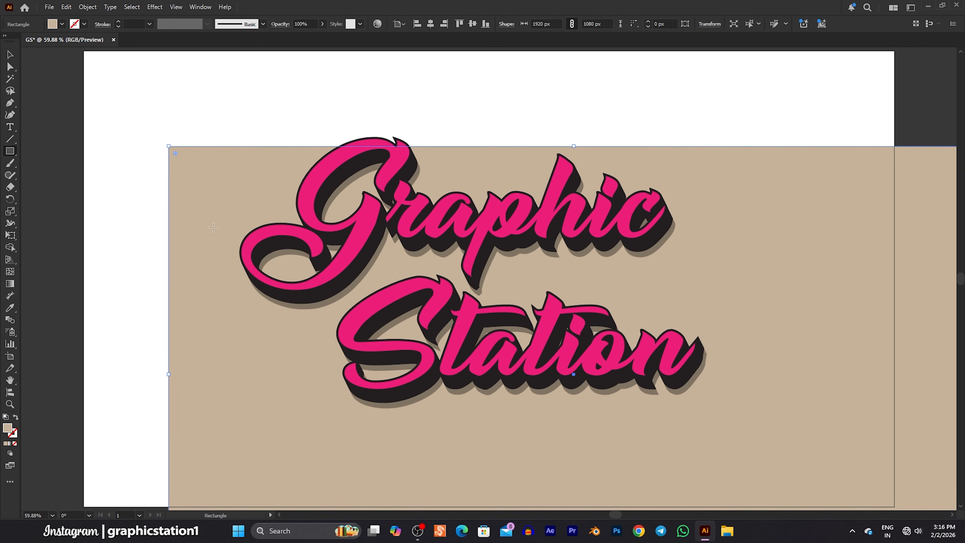
Center the beige rectangle horizontally and vertically on the artboard and deselect it.
click(12, 56)
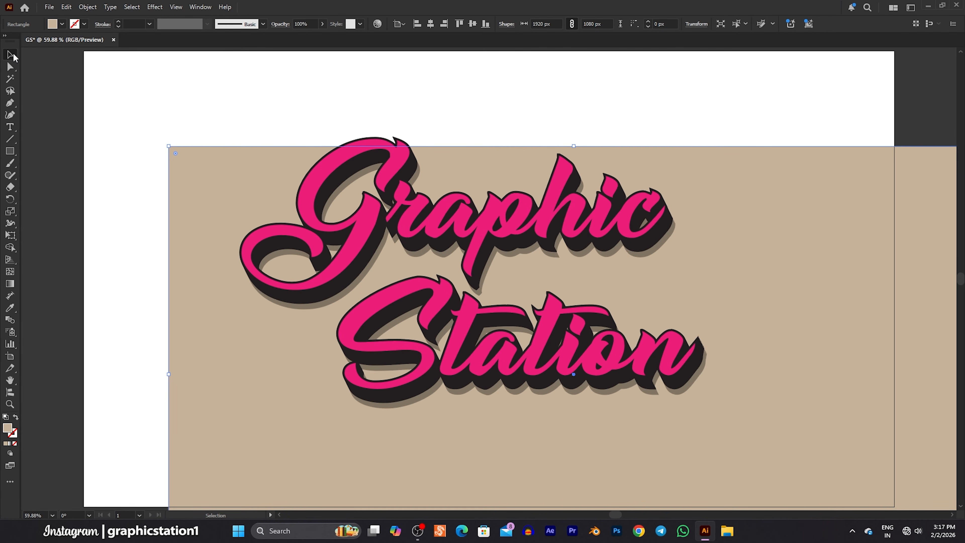
click(431, 23)
click(473, 23)
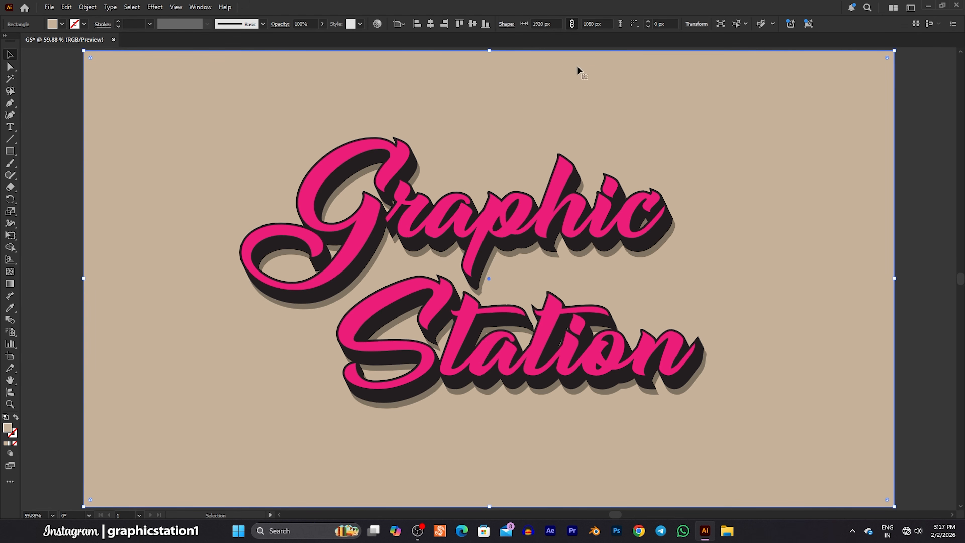
click(913, 230)
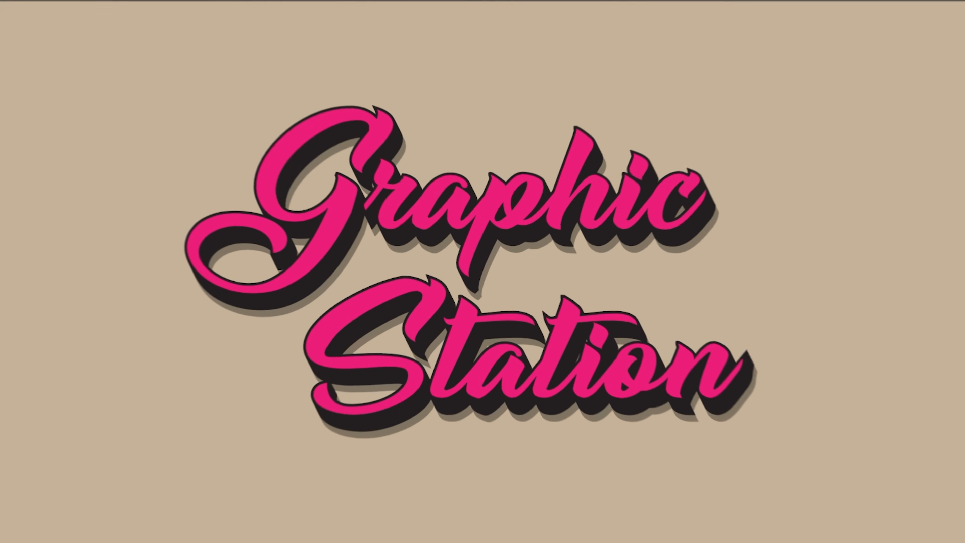